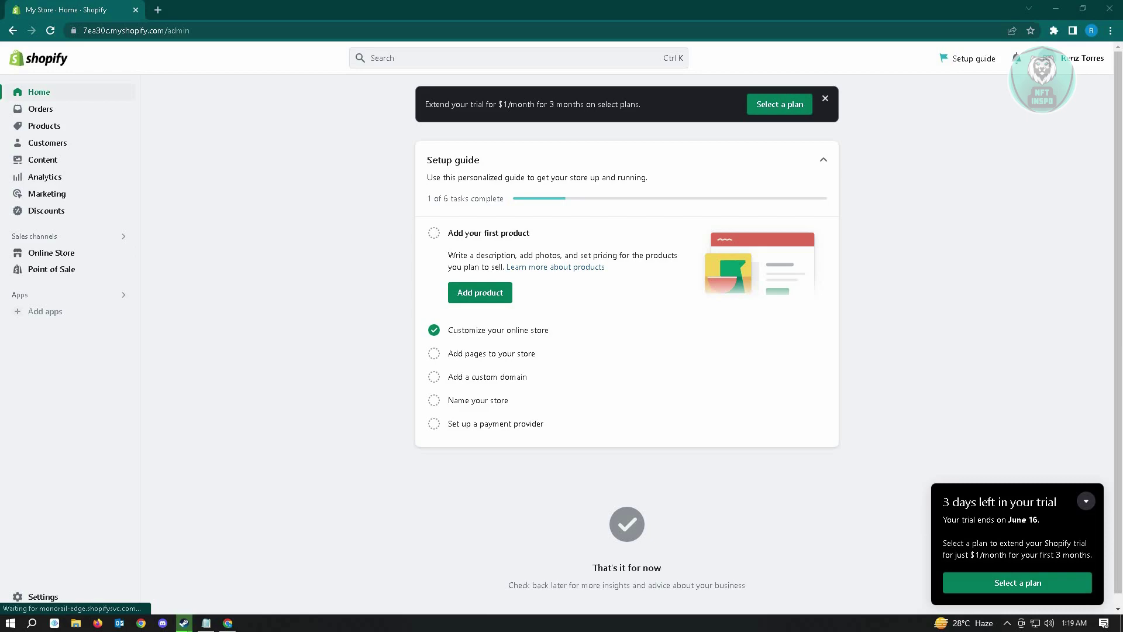
Step: Go to the store's Settings and open the Billing page
left_click(43, 597)
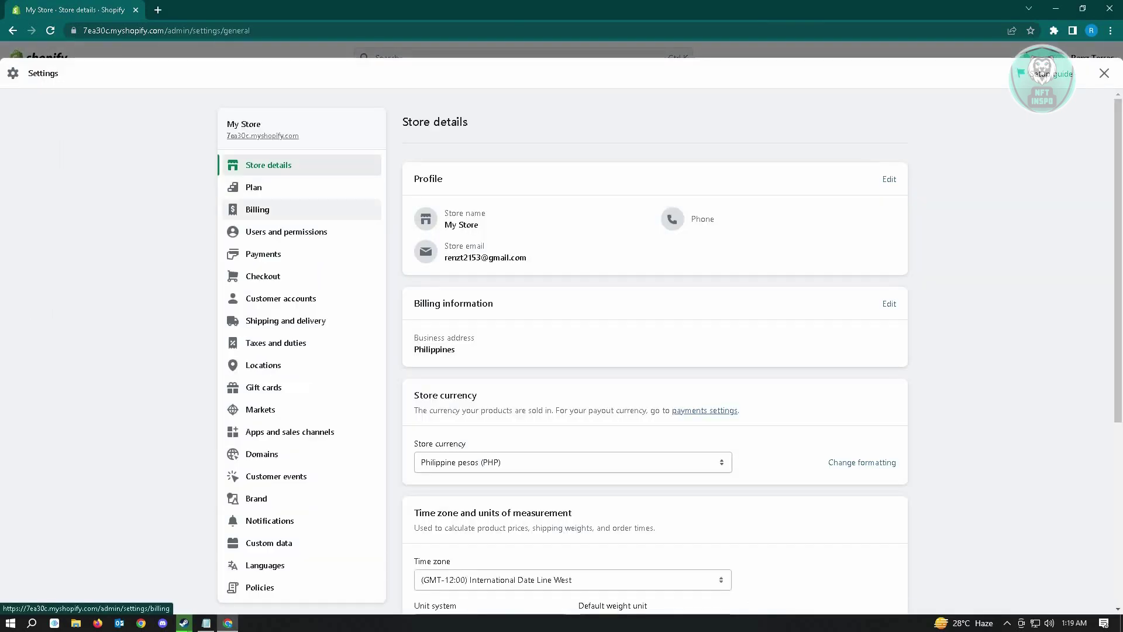
left_click(257, 208)
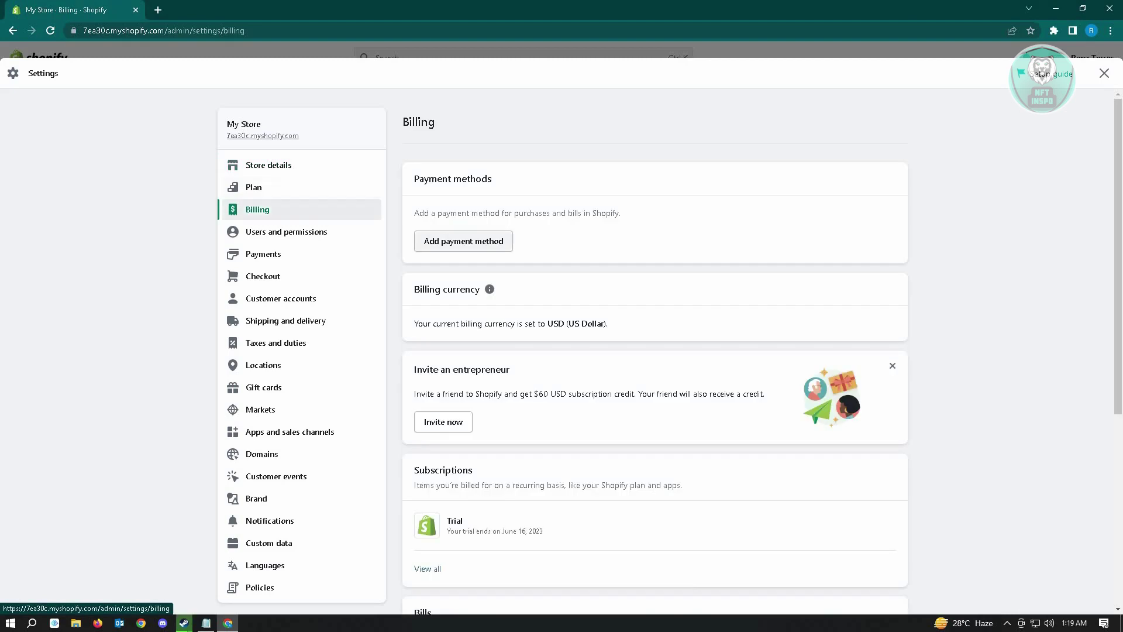
Step: Start a new payment method and list the available payment method types
left_click(463, 240)
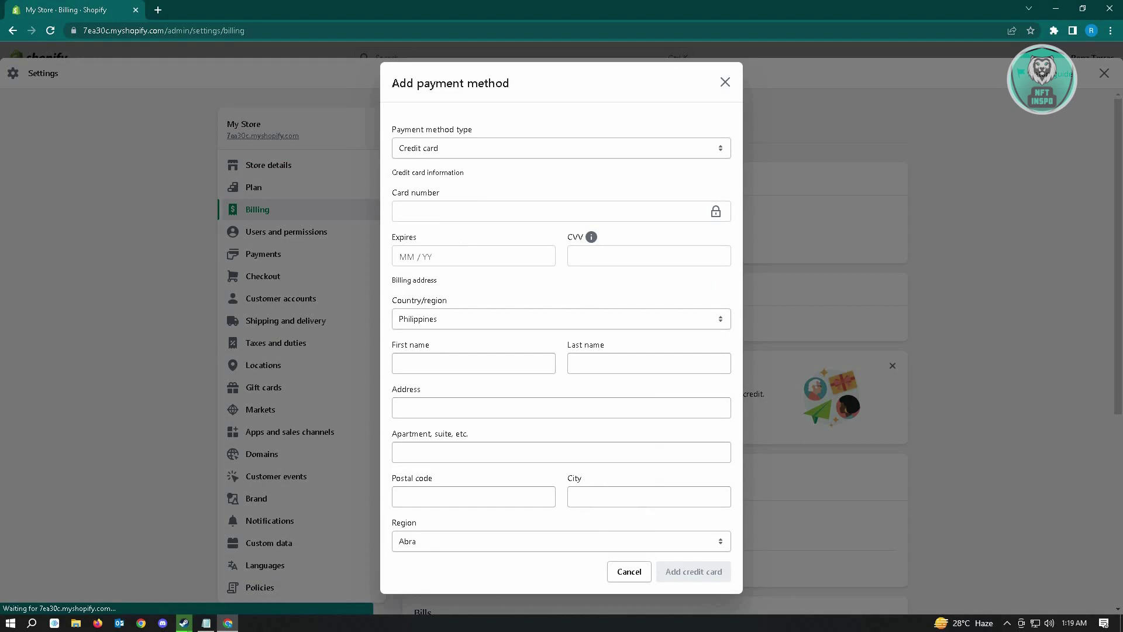
left_click(560, 148)
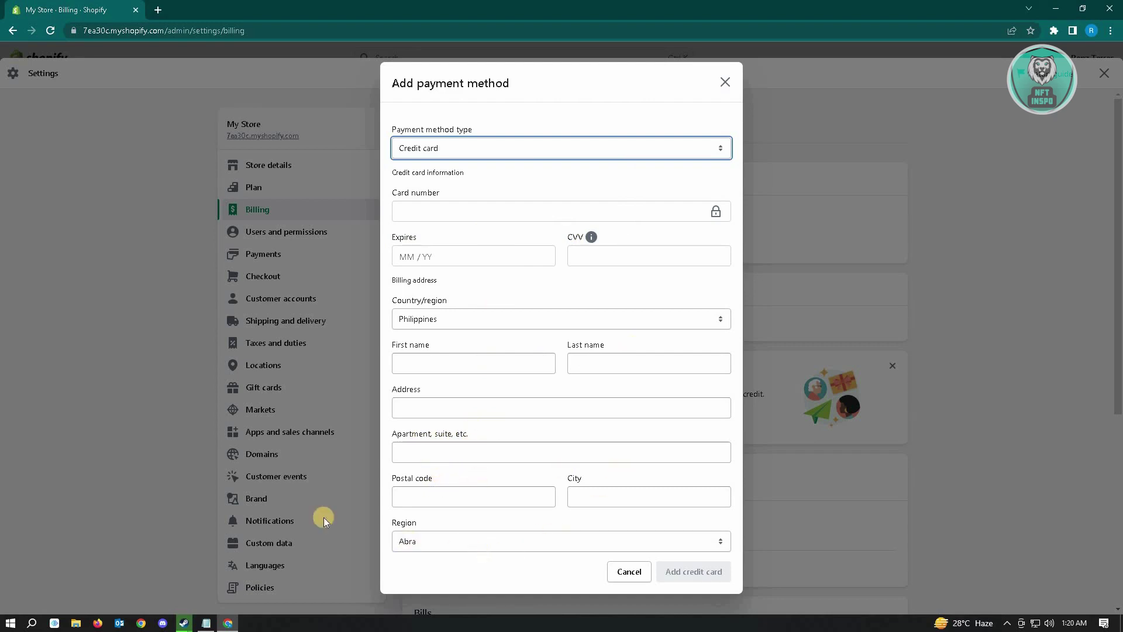
Step: Choose PayPal as the payment method type in the Add payment method form
left_click(578, 147)
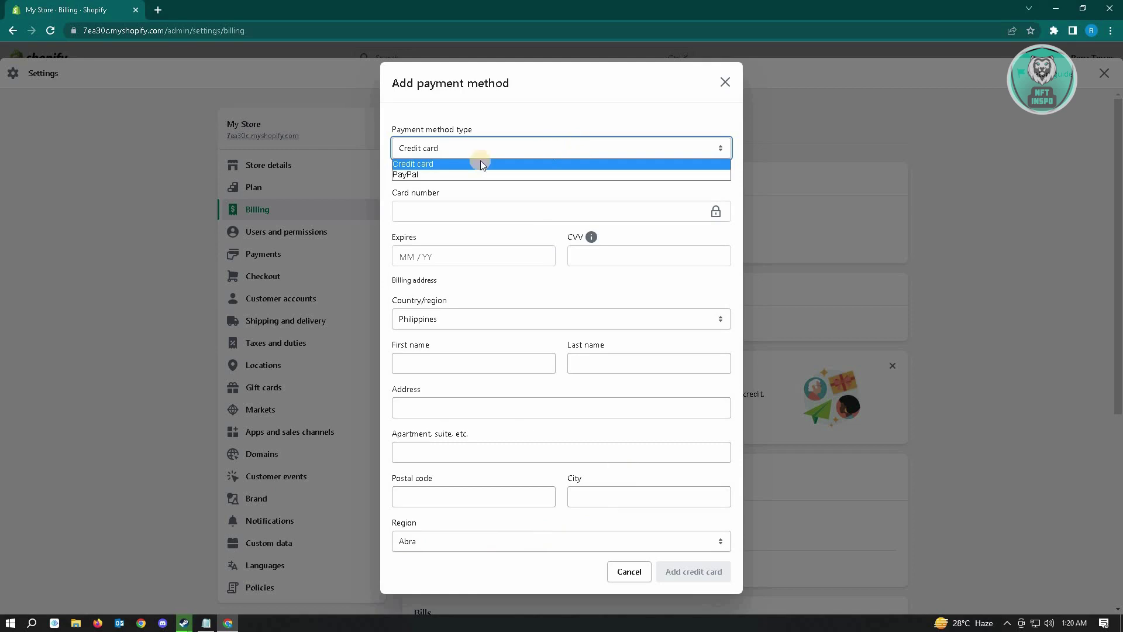
left_click(415, 176)
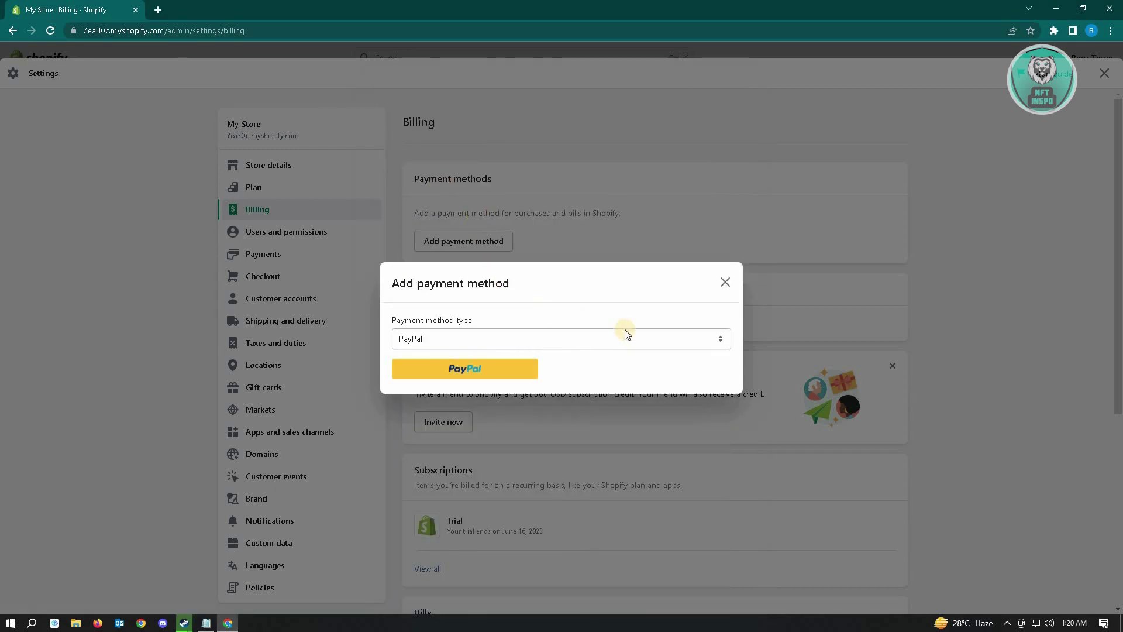